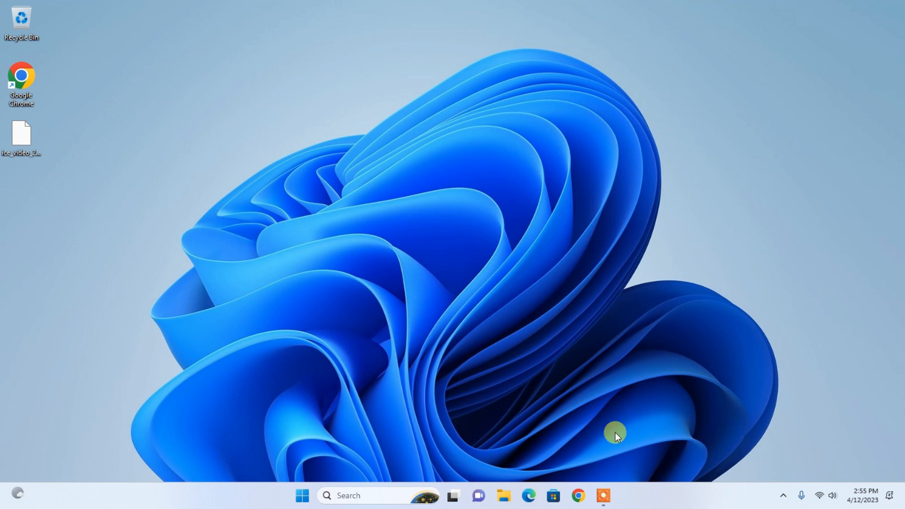
Open Google Chrome and search Google for "download maven for windows".
{"action": "left_click", "coordinate": [579, 496]}
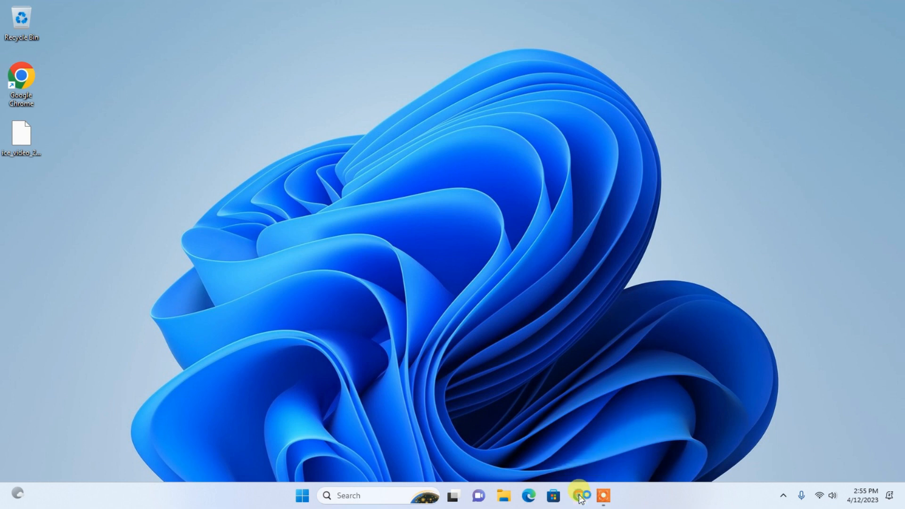
{"action": "left_click", "coordinate": [397, 220]}
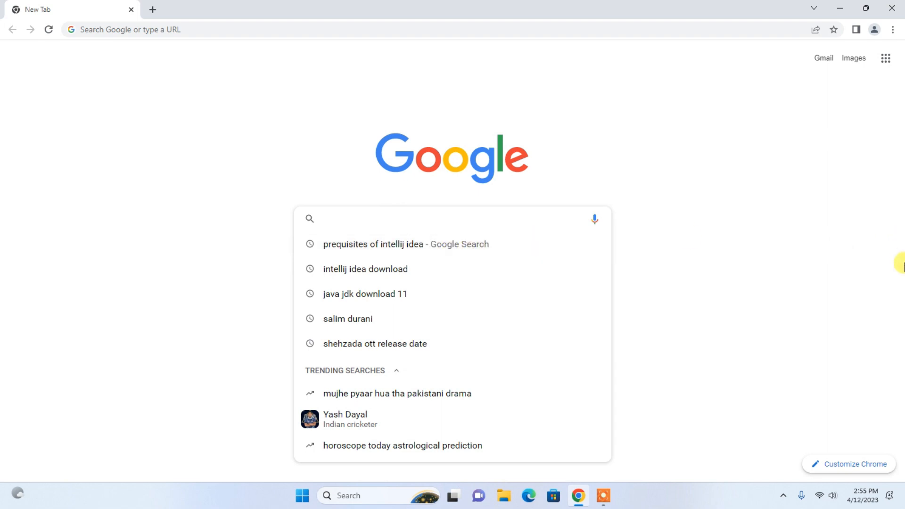
{"action": "type", "text": "download"}
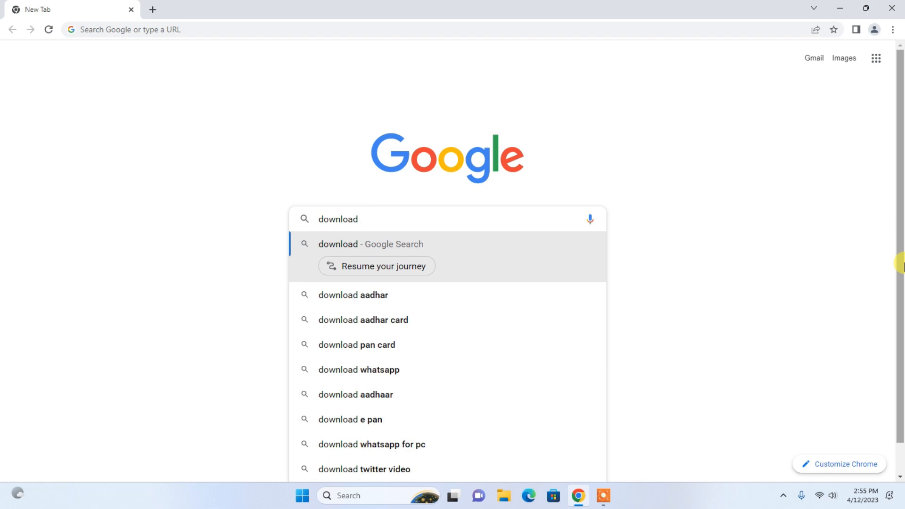
{"action": "type", "text": " maven"}
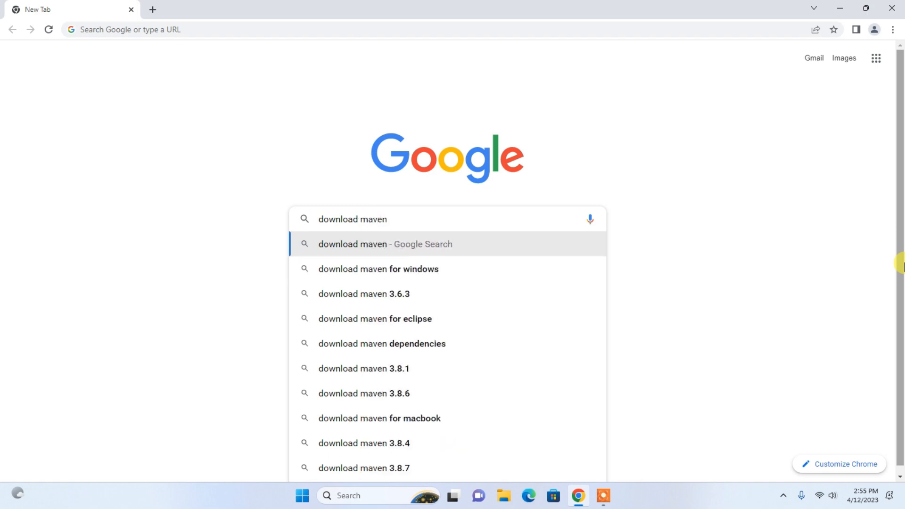
{"action": "left_click", "coordinate": [583, 266]}
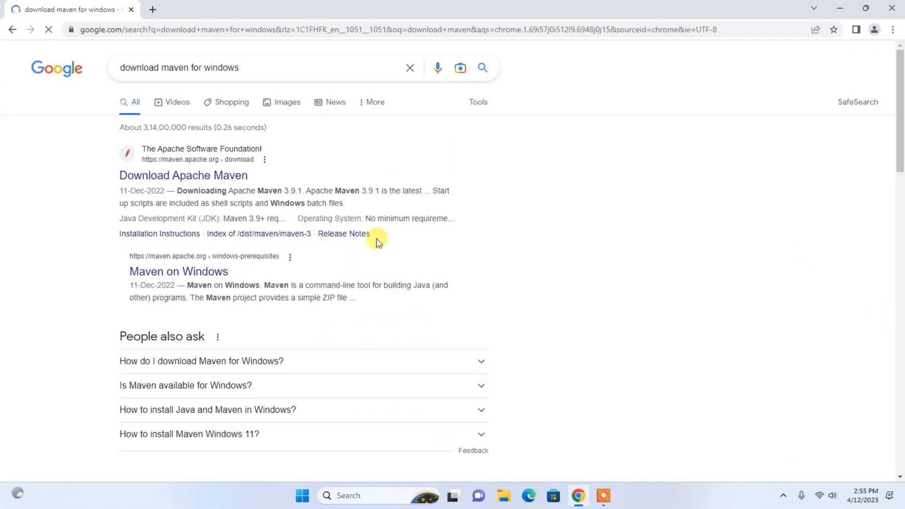
Open the Download Apache Maven page from the results and download the binary zip archive apache-maven-3.9.1-bin.zip.
{"action": "left_click", "coordinate": [203, 175]}
{"action": "scroll", "coordinate": [309, 231], "scroll_direction": "down", "scroll_amount": 3}
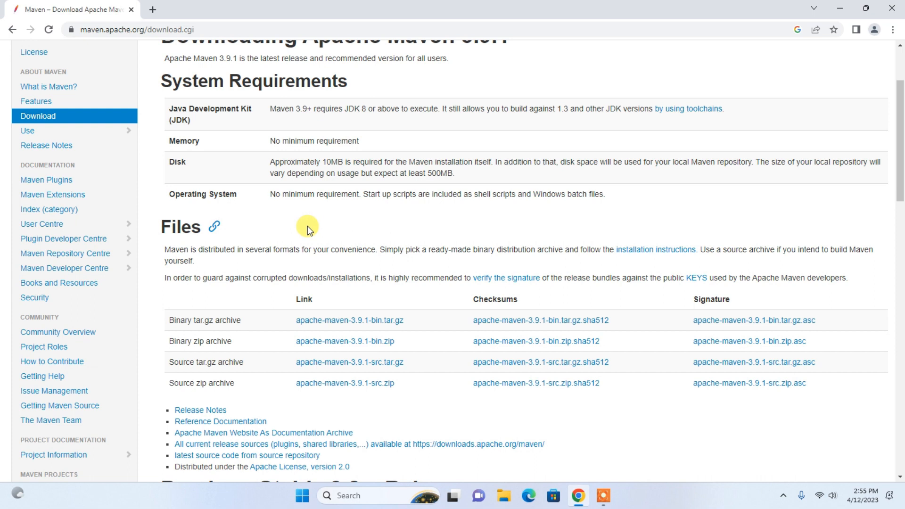
{"action": "scroll", "coordinate": [308, 225], "scroll_direction": "down", "scroll_amount": 2}
{"action": "scroll", "coordinate": [439, 271], "scroll_direction": "up", "scroll_amount": 1}
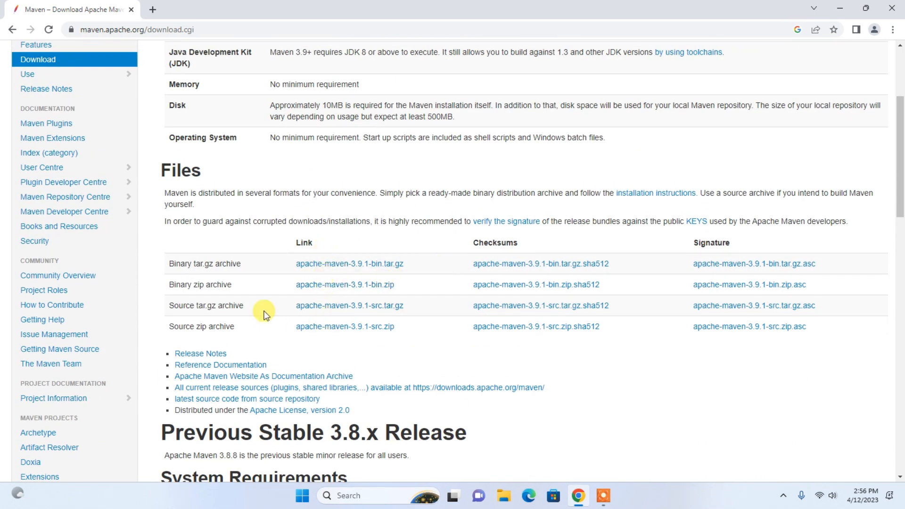
{"action": "left_click_drag", "start_coordinate": [199, 284], "coordinate": [235, 288]}
{"action": "left_click", "coordinate": [312, 289]}
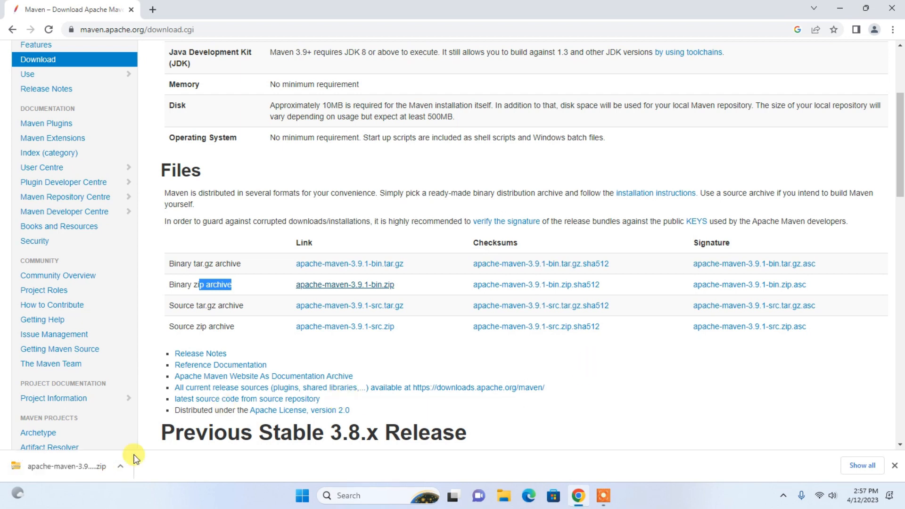
Show the downloaded Maven zip in its folder and extract it to apache-maven-3.9.1-bin in Downloads.
{"action": "left_click", "coordinate": [121, 468]}
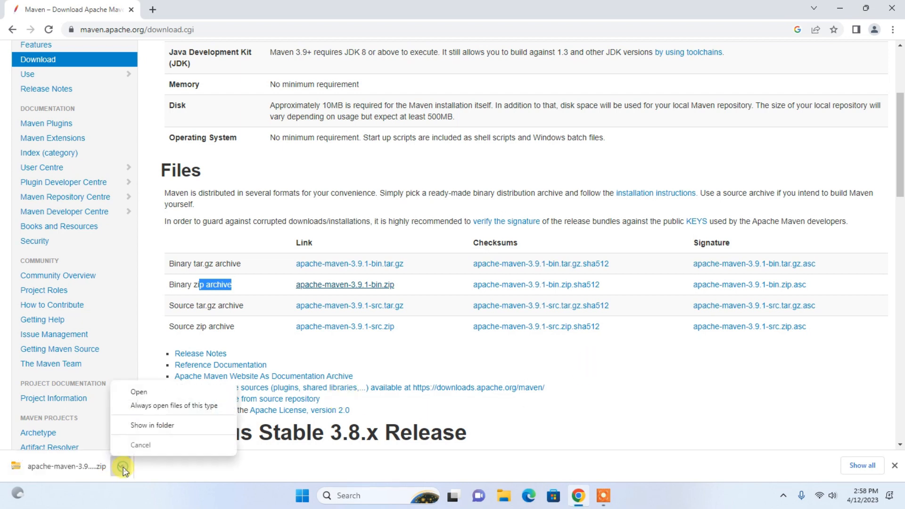
{"action": "left_click", "coordinate": [159, 424]}
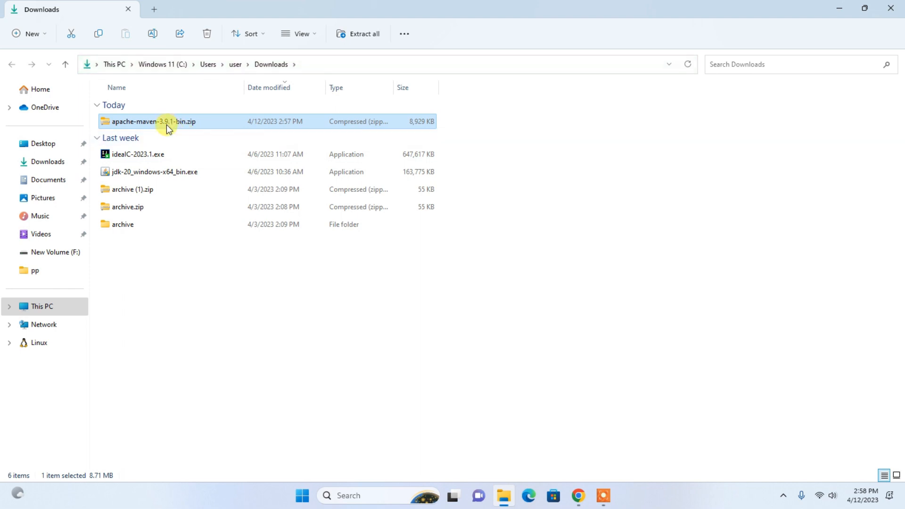
{"action": "right_click", "coordinate": [155, 124]}
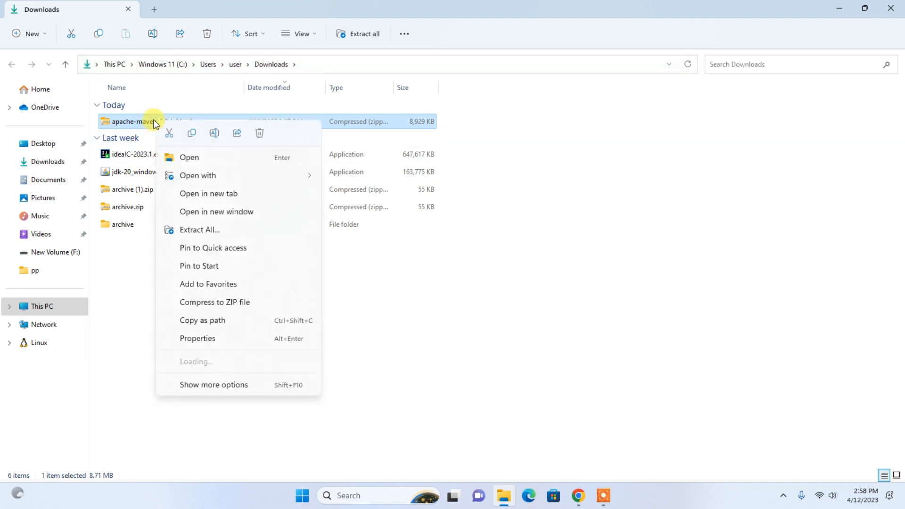
{"action": "left_click", "coordinate": [207, 230]}
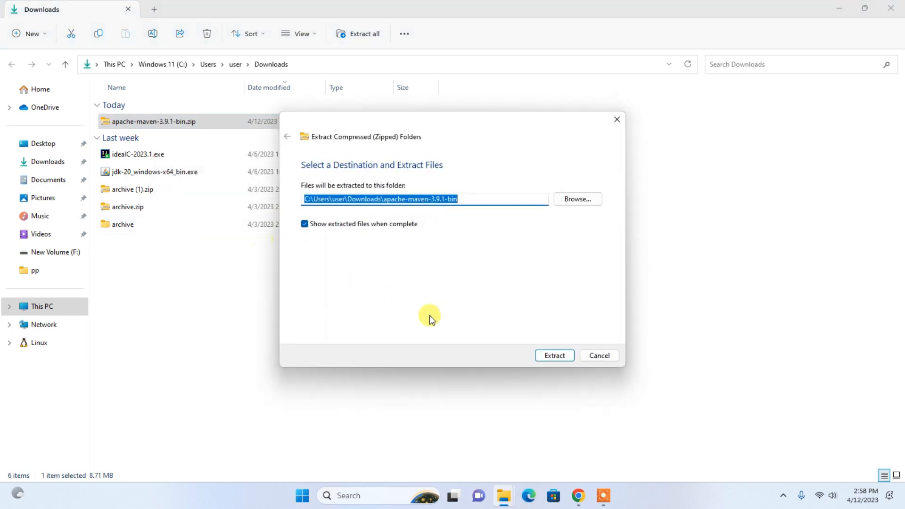
{"action": "left_click", "coordinate": [555, 355]}
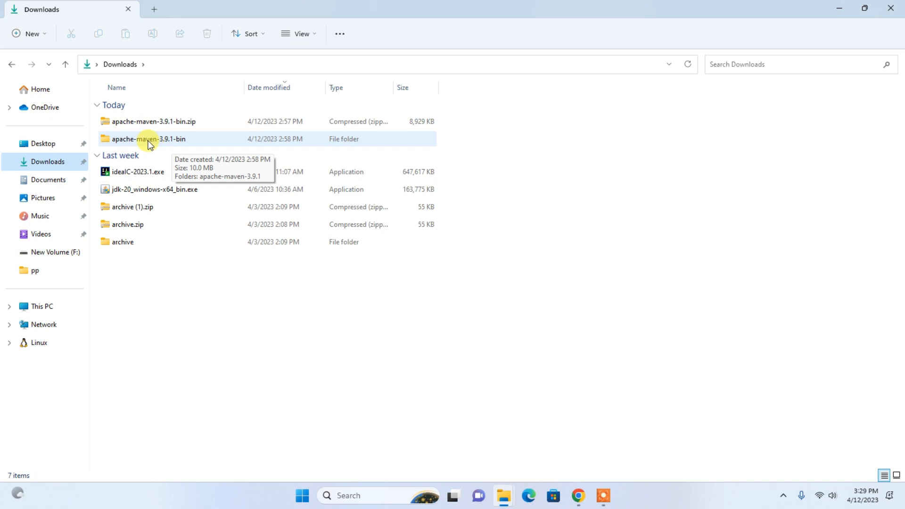
Look inside the extracted apache-maven-3.9.1-bin folder and cut its apache-maven-3.9.1 subfolder for moving.
{"action": "double_click", "coordinate": [147, 140]}
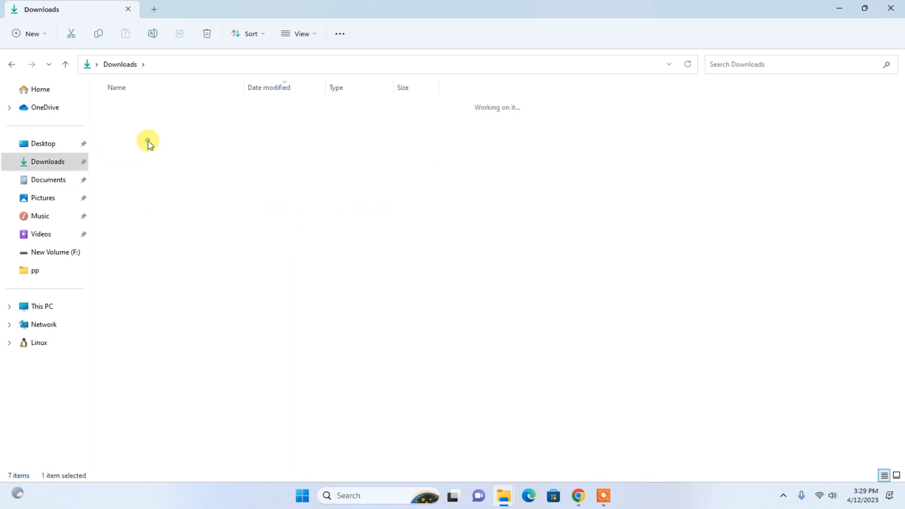
{"action": "double_click", "coordinate": [134, 122]}
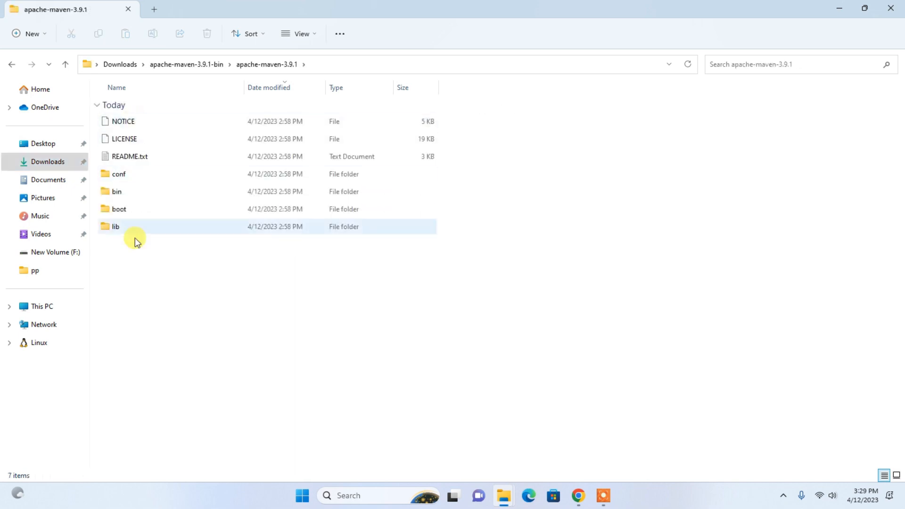
{"action": "left_click", "coordinate": [182, 65]}
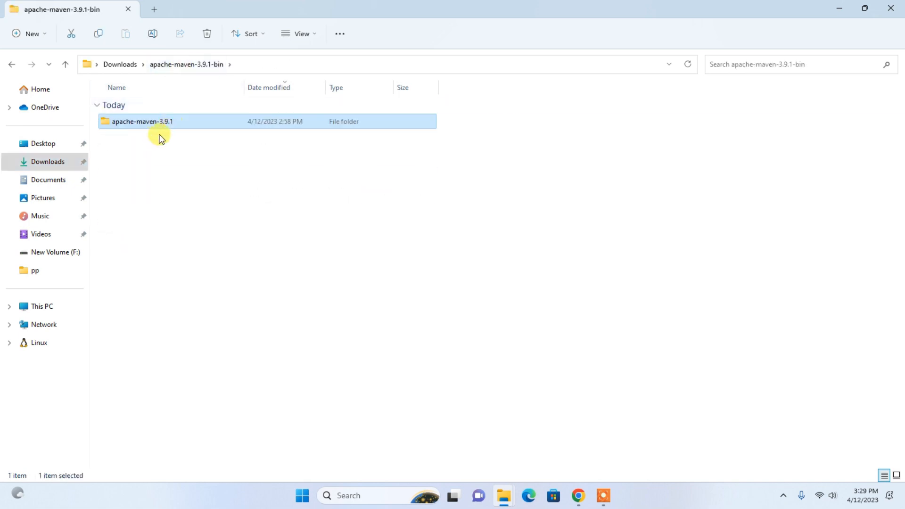
{"action": "right_click", "coordinate": [139, 124]}
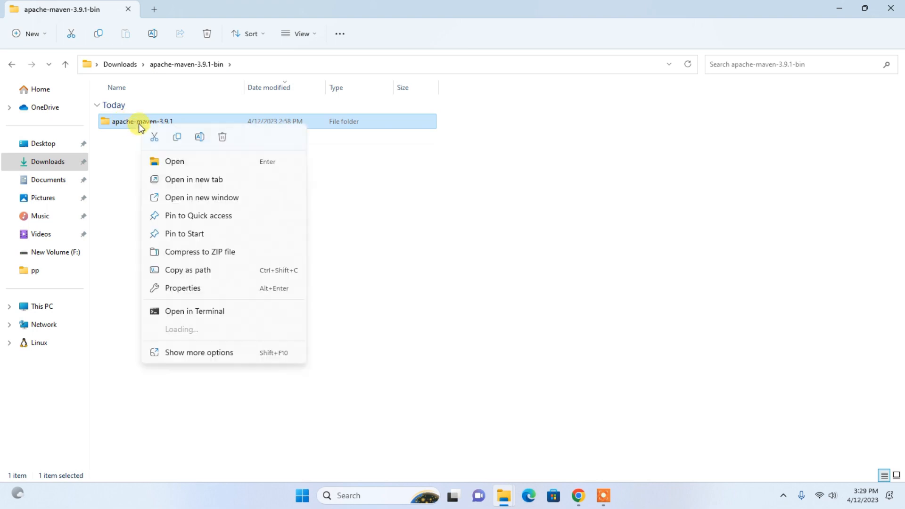
{"action": "left_click", "coordinate": [153, 137]}
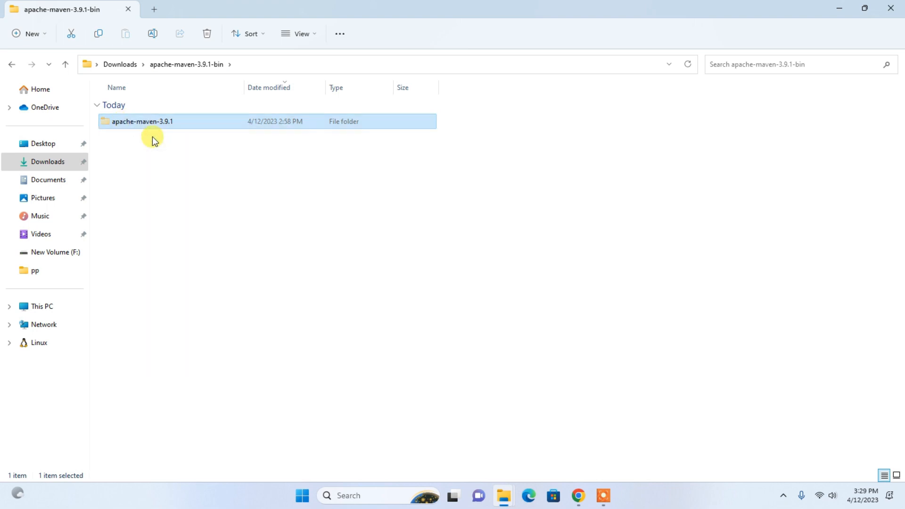
Paste the apache-maven-3.9.1 folder into C:\Program Files\Java, granting administrator permission for the move.
{"action": "left_click", "coordinate": [52, 310]}
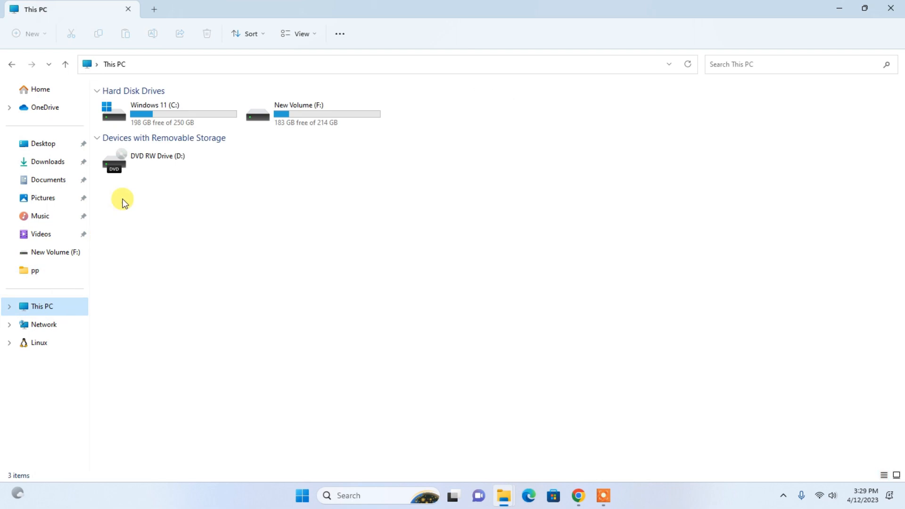
{"action": "double_click", "coordinate": [146, 113]}
{"action": "double_click", "coordinate": [140, 125]}
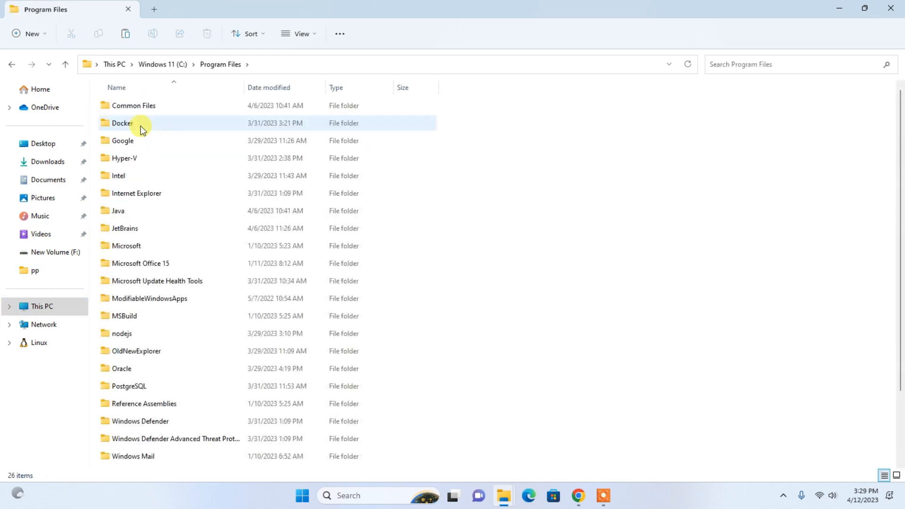
{"action": "double_click", "coordinate": [124, 215]}
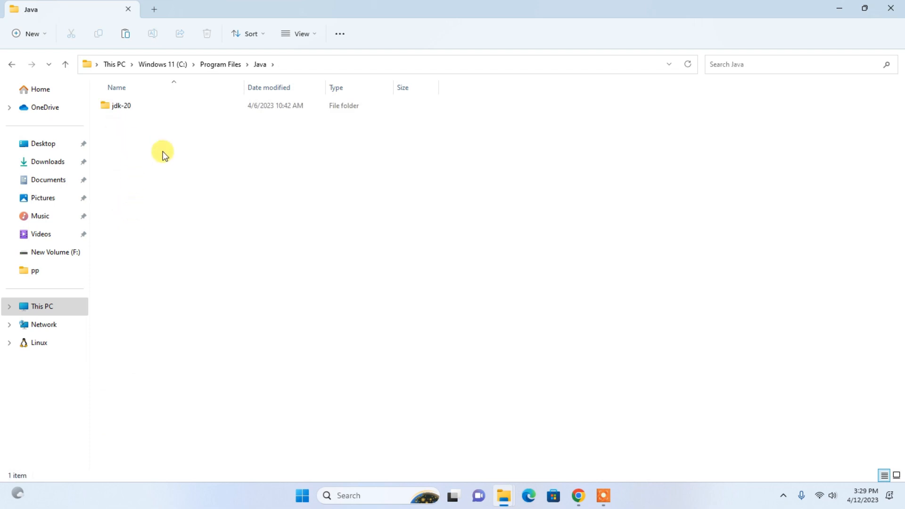
{"action": "right_click", "coordinate": [163, 152]}
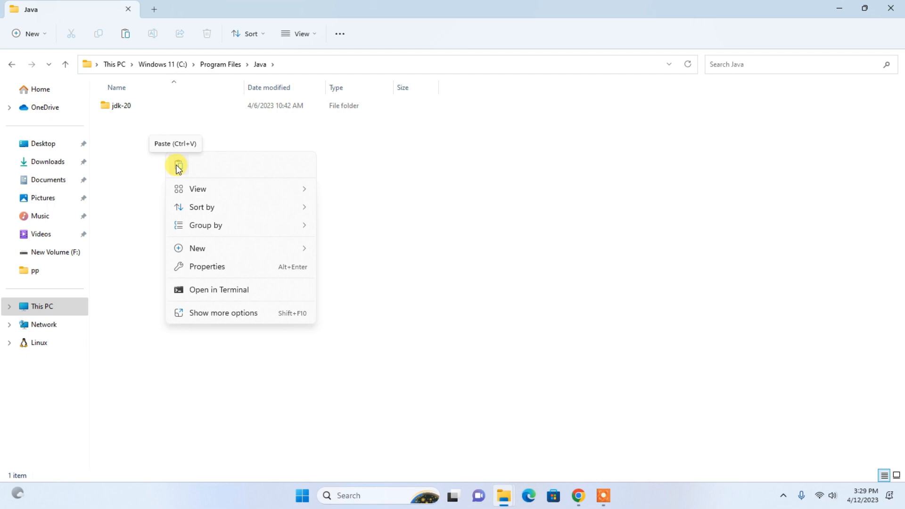
{"action": "left_click", "coordinate": [178, 165]}
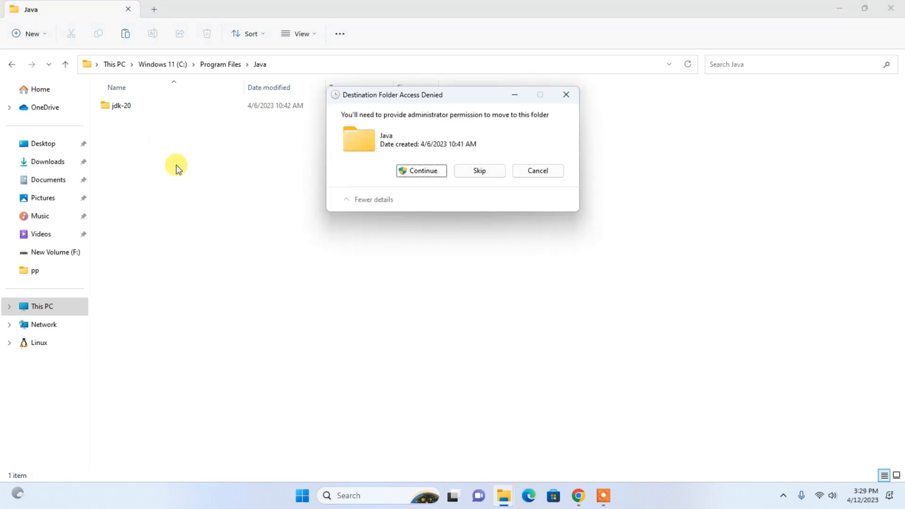
{"action": "left_click", "coordinate": [431, 171]}
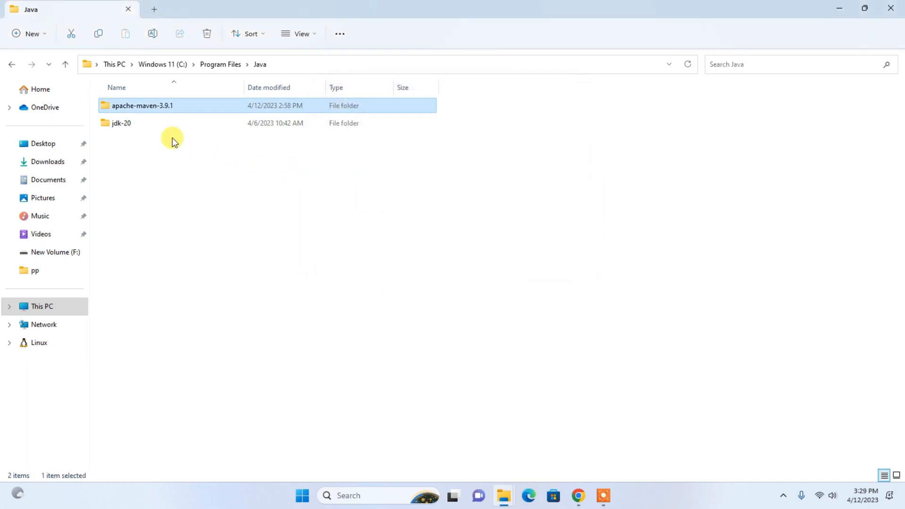
Open the bin folder inside the moved apache-maven-3.9.1 folder and copy its full path.
{"action": "double_click", "coordinate": [151, 104]}
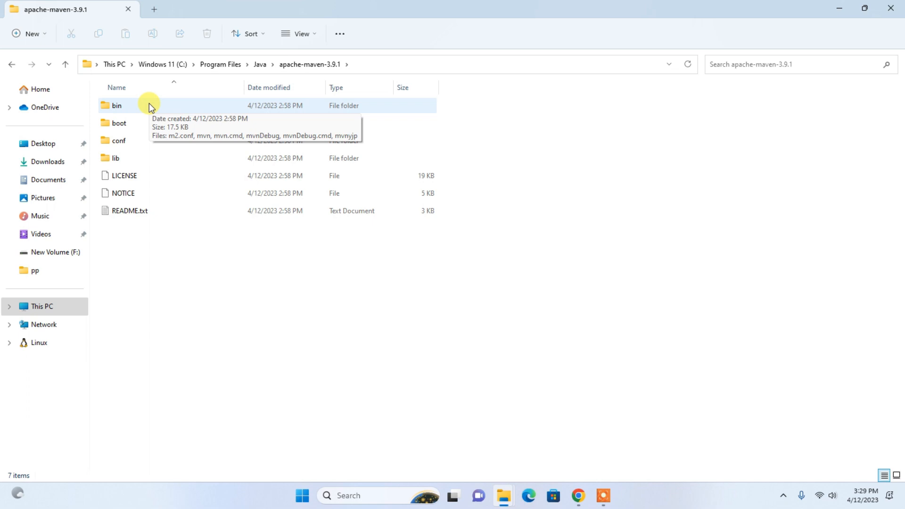
{"action": "left_click", "coordinate": [126, 106]}
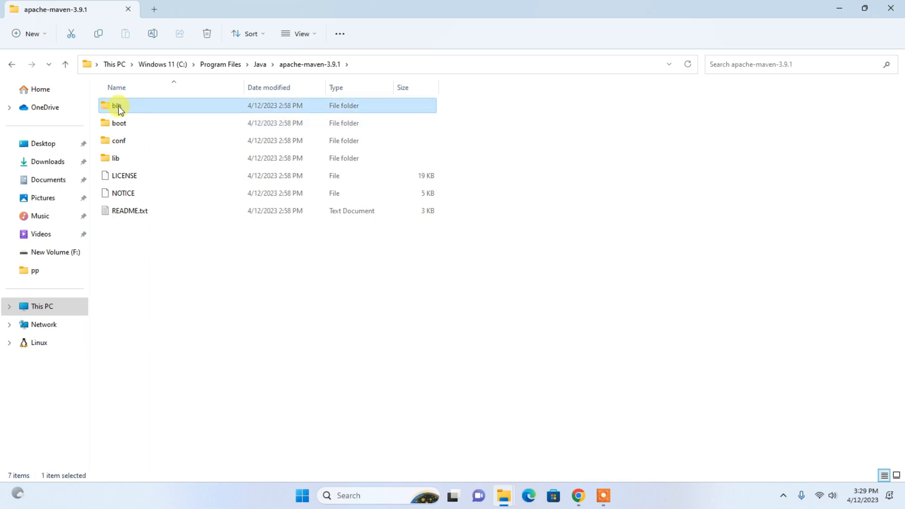
{"action": "double_click", "coordinate": [117, 106]}
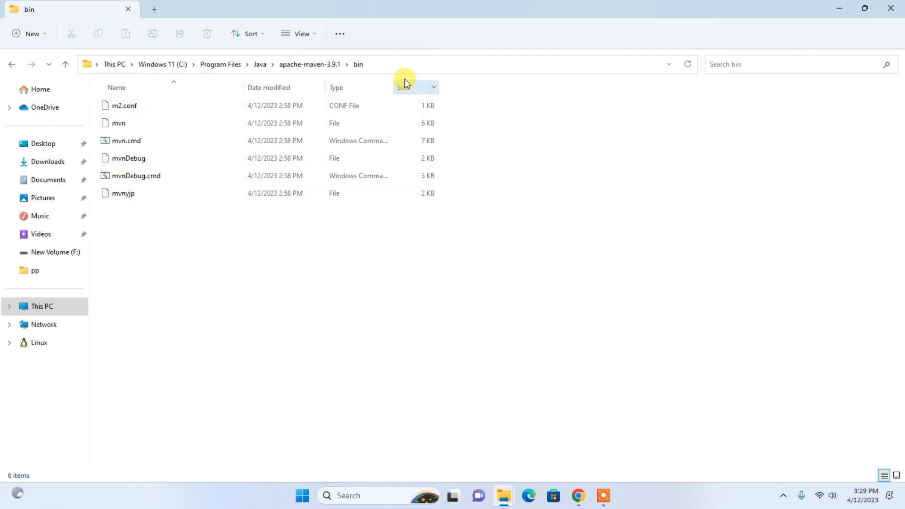
{"action": "left_click", "coordinate": [394, 64]}
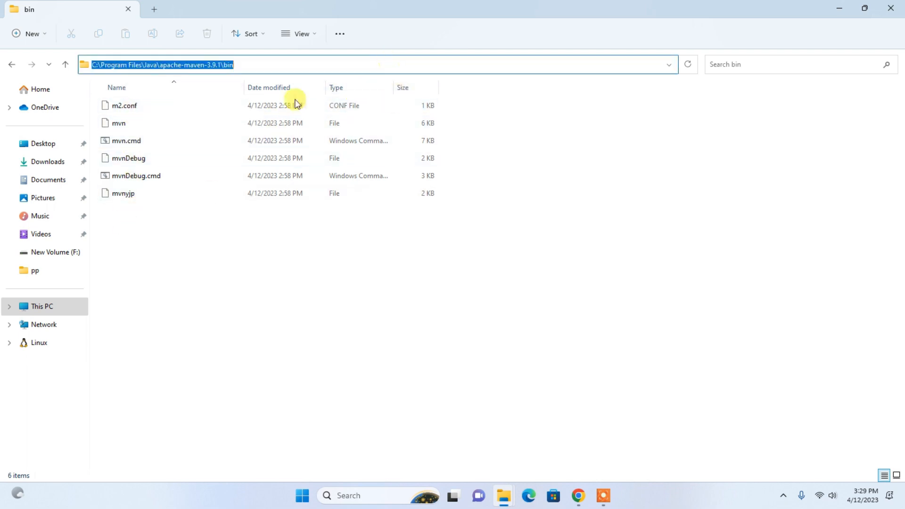
{"action": "right_click", "coordinate": [202, 64]}
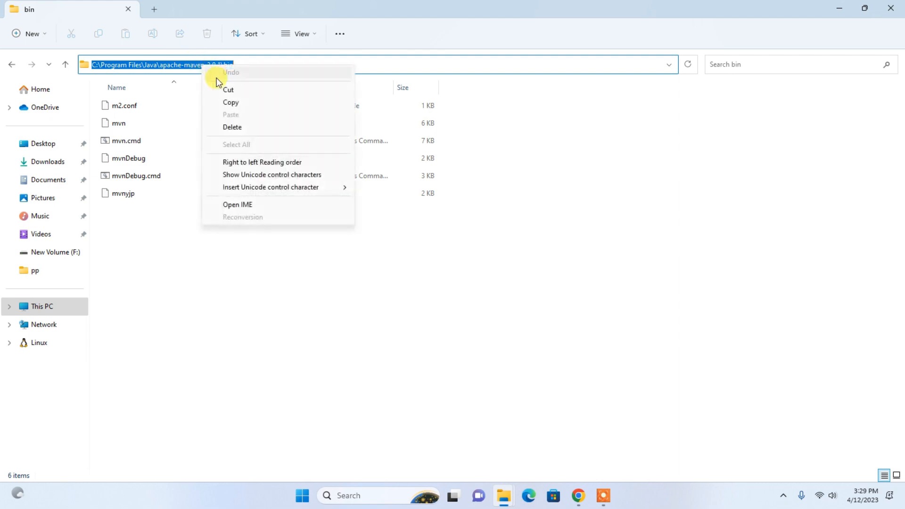
{"action": "left_click", "coordinate": [226, 99]}
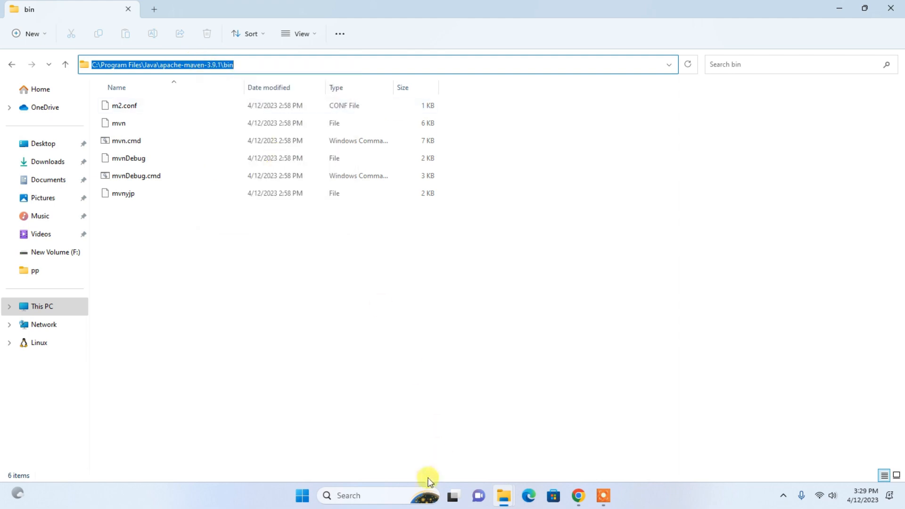
Search Windows for "edit environment variables", open the system environment variables settings, and bring up the Environment Variables dialog.
{"action": "left_click", "coordinate": [376, 496]}
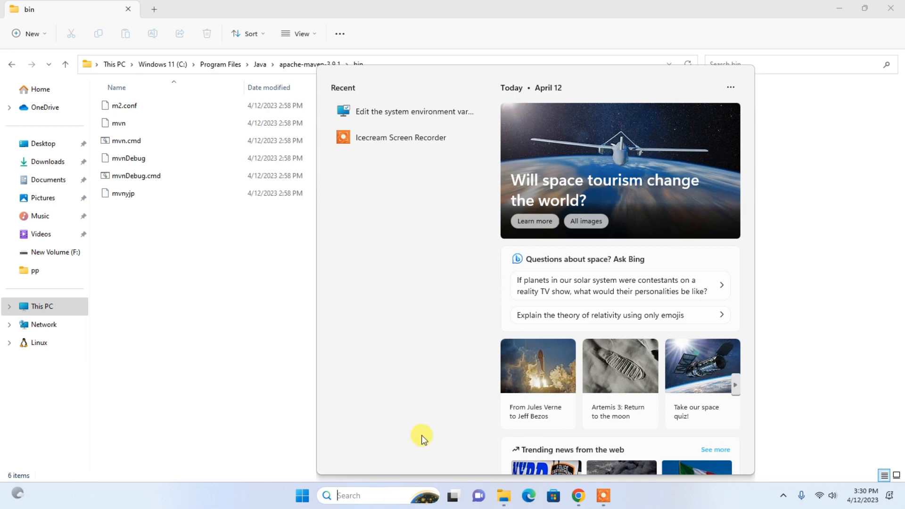
{"action": "type", "text": "edit"}
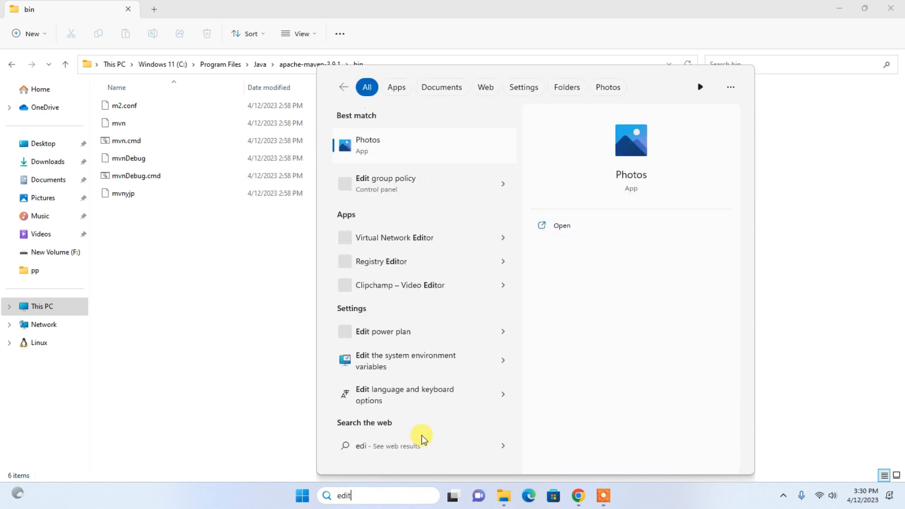
{"action": "type", "text": " environment variables"}
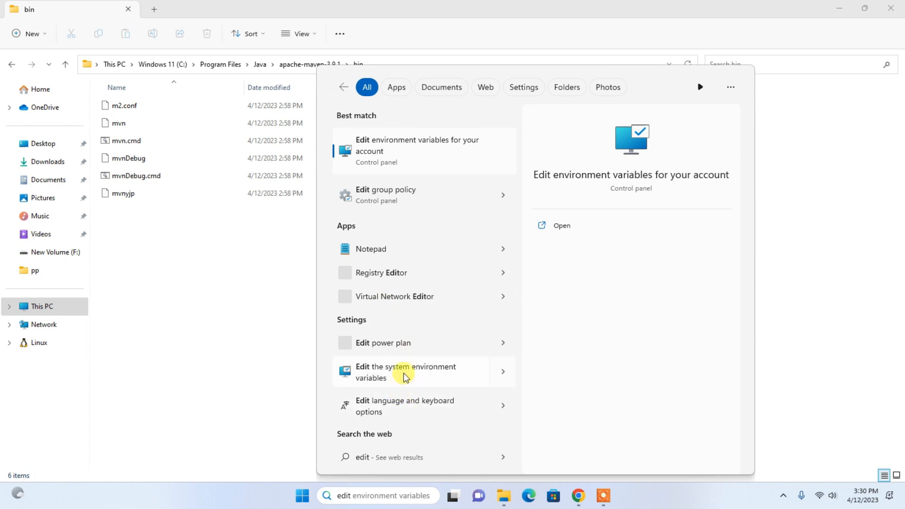
{"action": "left_click", "coordinate": [403, 370]}
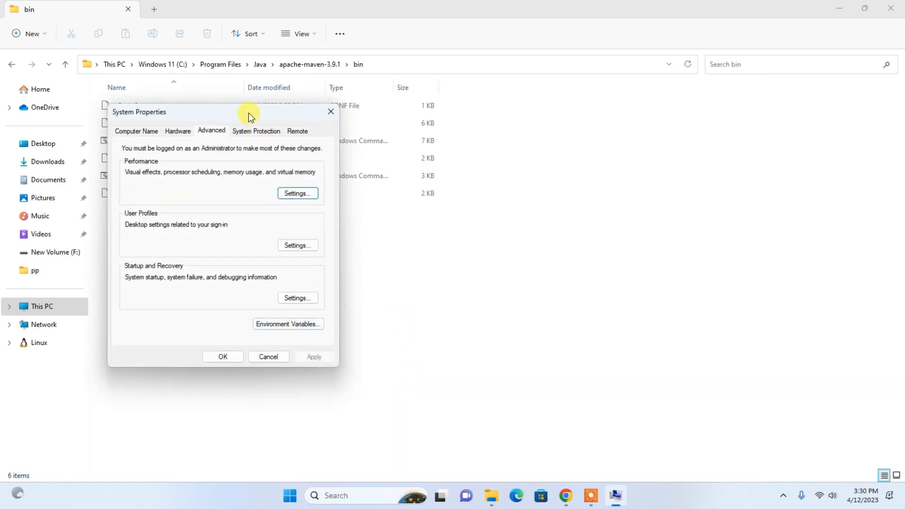
{"action": "left_click_drag", "start_coordinate": [247, 113], "coordinate": [307, 110]}
{"action": "left_click", "coordinate": [356, 320]}
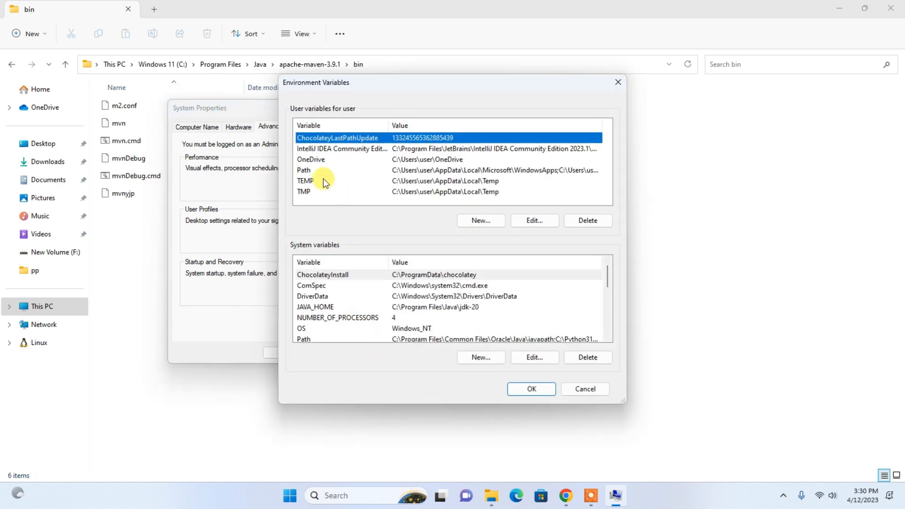
Add C:\Program Files\Java\apache-maven-3.9.1\bin as a new entry in the user Path variable and save the environment settings.
{"action": "left_click", "coordinate": [304, 171]}
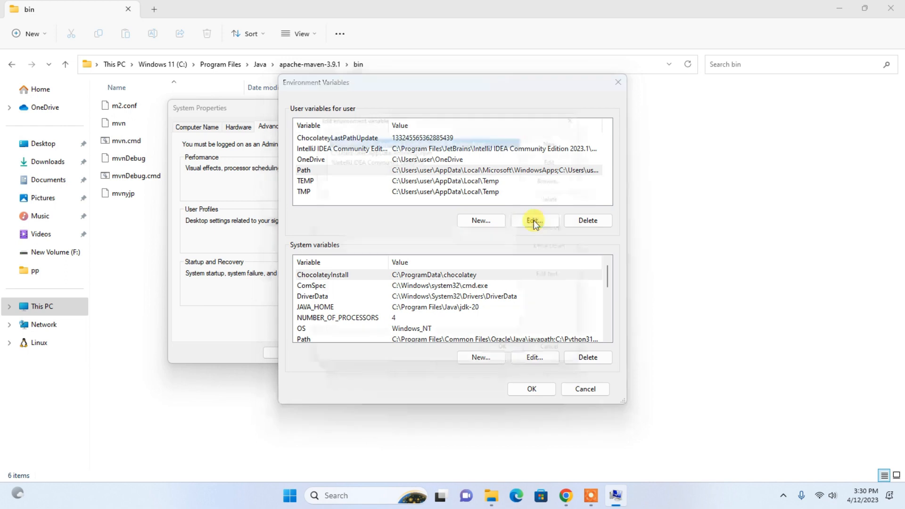
{"action": "left_click", "coordinate": [533, 219]}
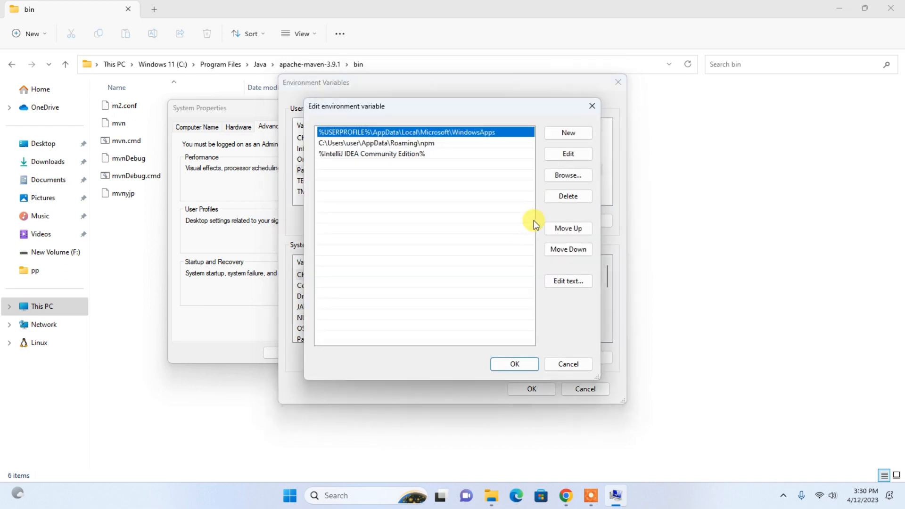
{"action": "left_click", "coordinate": [564, 135]}
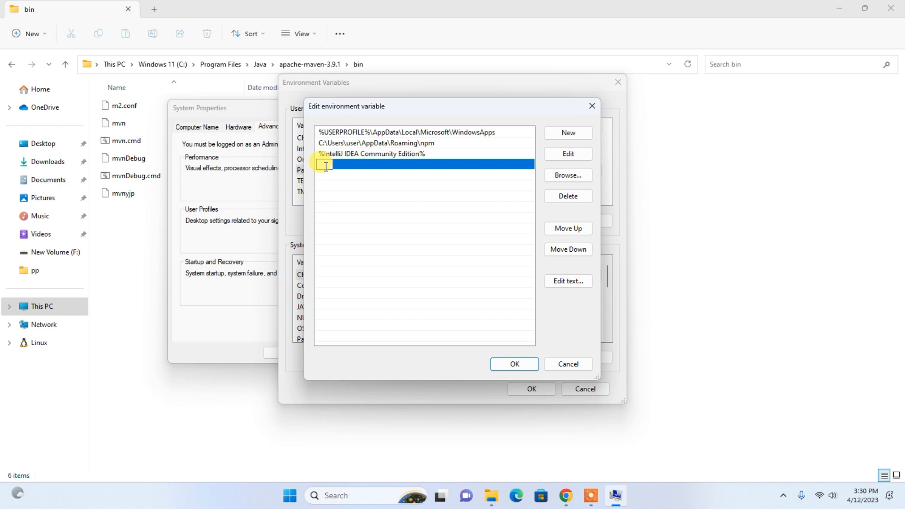
{"action": "key", "text": "ctrl+v"}
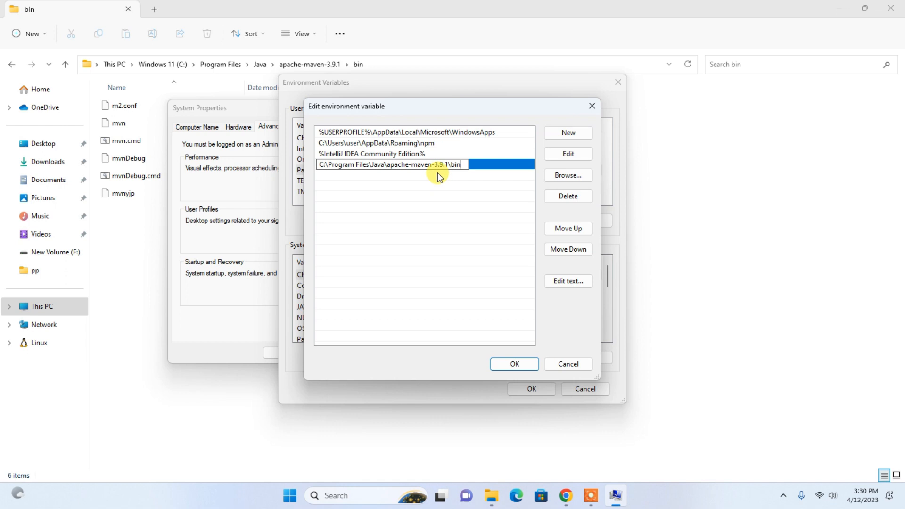
{"action": "left_click", "coordinate": [508, 361]}
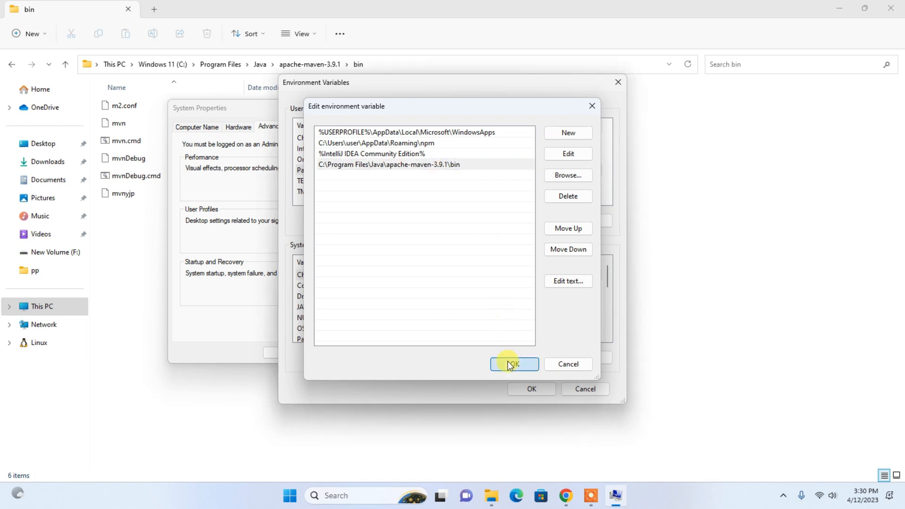
{"action": "left_click", "coordinate": [533, 389]}
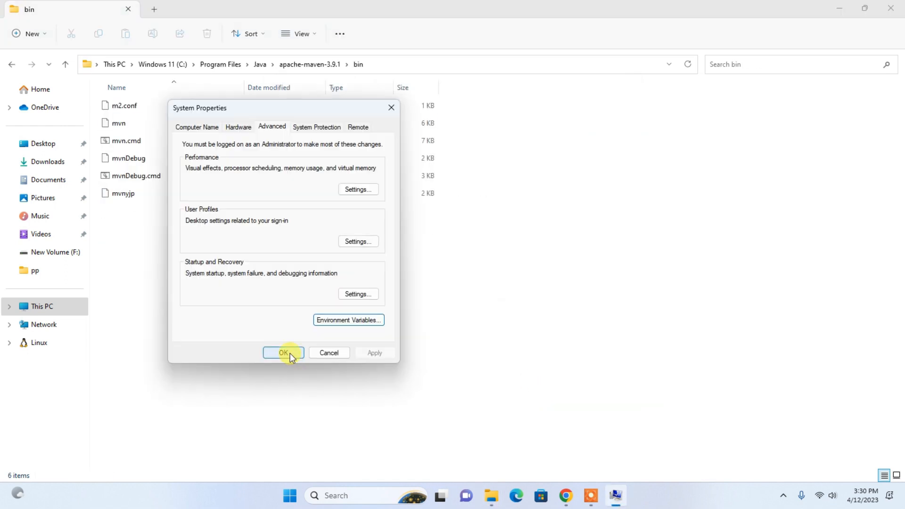
{"action": "left_click", "coordinate": [289, 353]}
Put the File Explorer window away, open a Command Prompt with cmd and run mvn --version.
{"action": "left_click", "coordinate": [839, 9]}
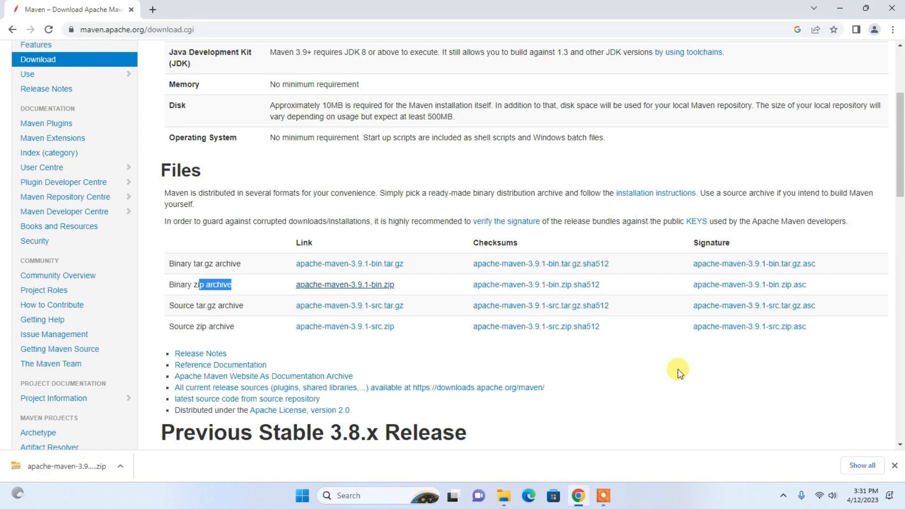
{"action": "key", "text": "super+r"}
{"action": "type", "text": "cmd"}
{"action": "key", "text": "Return"}
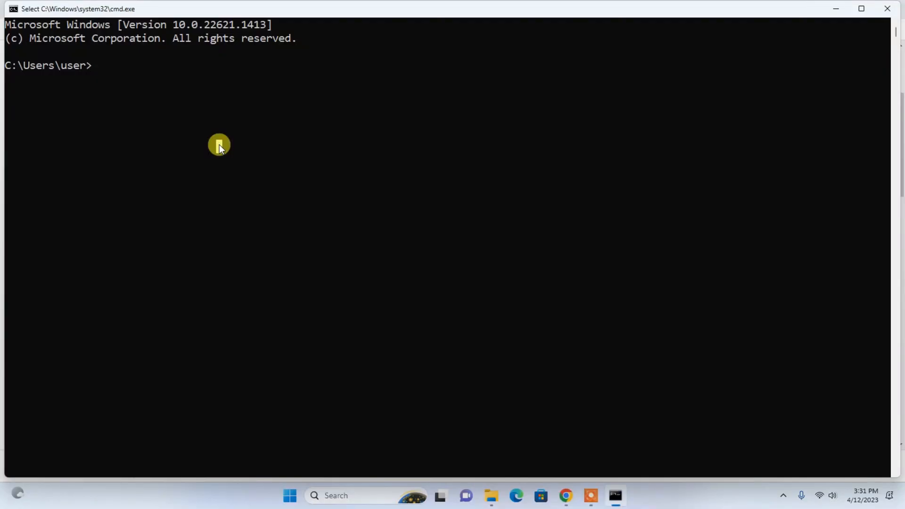
{"action": "type", "text": "mvn --version"}
{"action": "key", "text": "Return"}
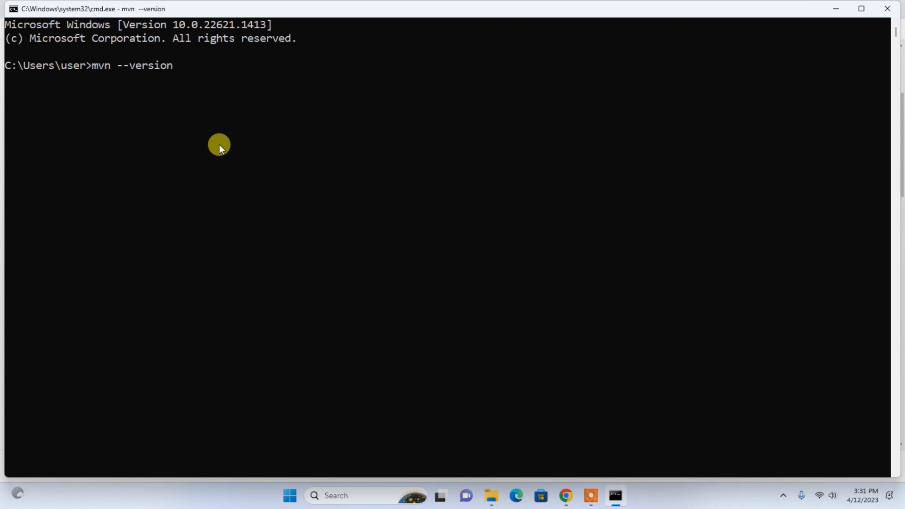
Examine the Maven version, Maven home path and OS name in the command output, and put the Command Prompt away.
{"action": "left_click", "coordinate": [248, 186]}
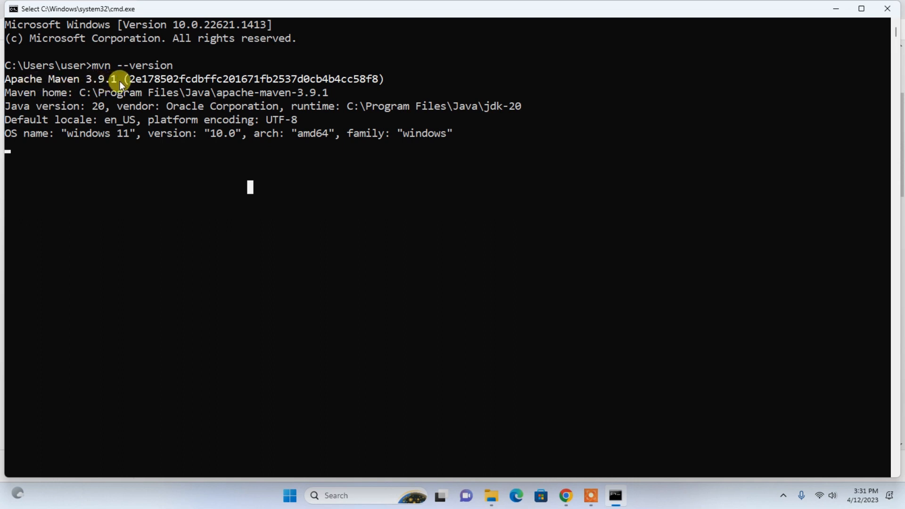
{"action": "left_click_drag", "start_coordinate": [49, 91], "coordinate": [340, 86]}
{"action": "left_click", "coordinate": [330, 94]}
{"action": "left_click", "coordinate": [66, 134]}
{"action": "left_click_drag", "start_coordinate": [116, 133], "coordinate": [125, 133]}
{"action": "left_click", "coordinate": [126, 133]}
{"action": "left_click", "coordinate": [498, 382]}
{"action": "left_click", "coordinate": [836, 9]}
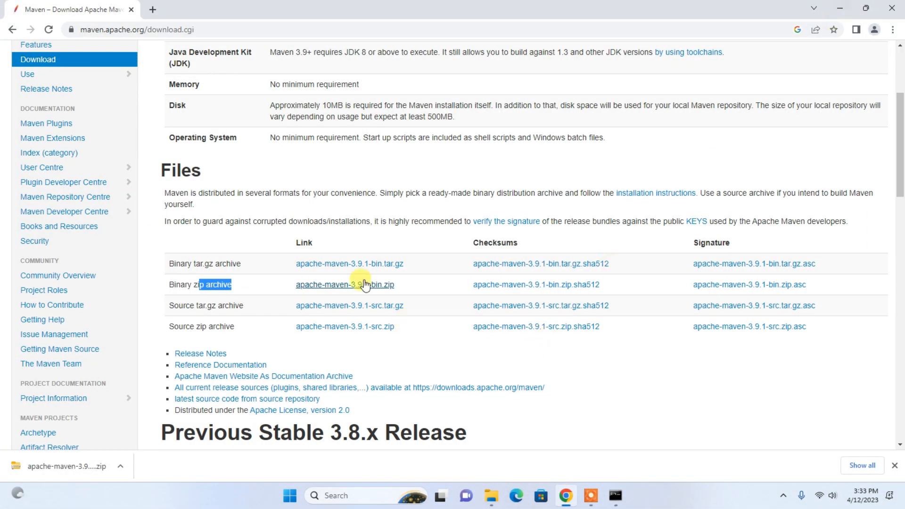
Search Google for "download git" in a new browser tab.
{"action": "left_click", "coordinate": [152, 10]}
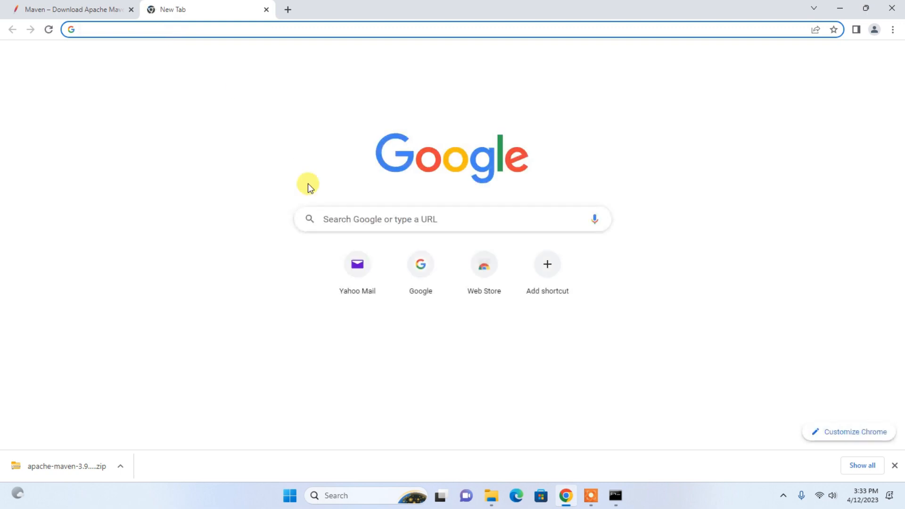
{"action": "left_click", "coordinate": [344, 216]}
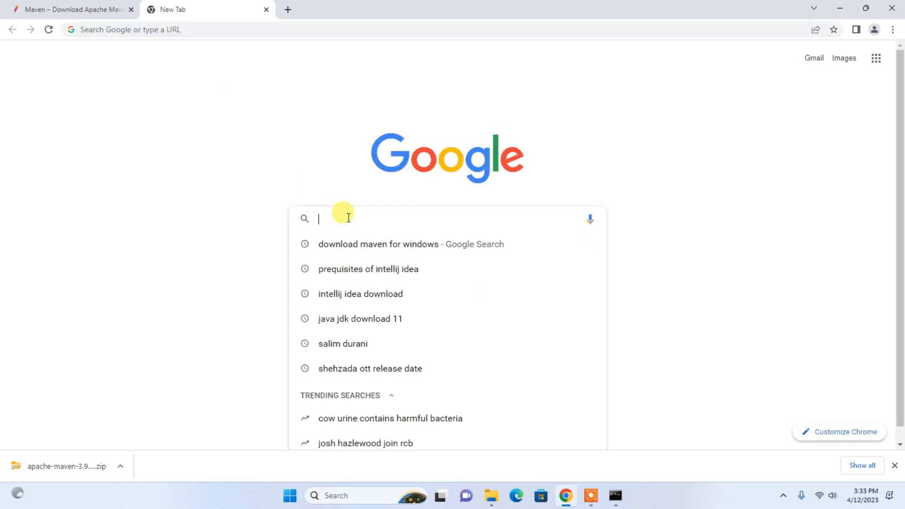
{"action": "type", "text": "dow"}
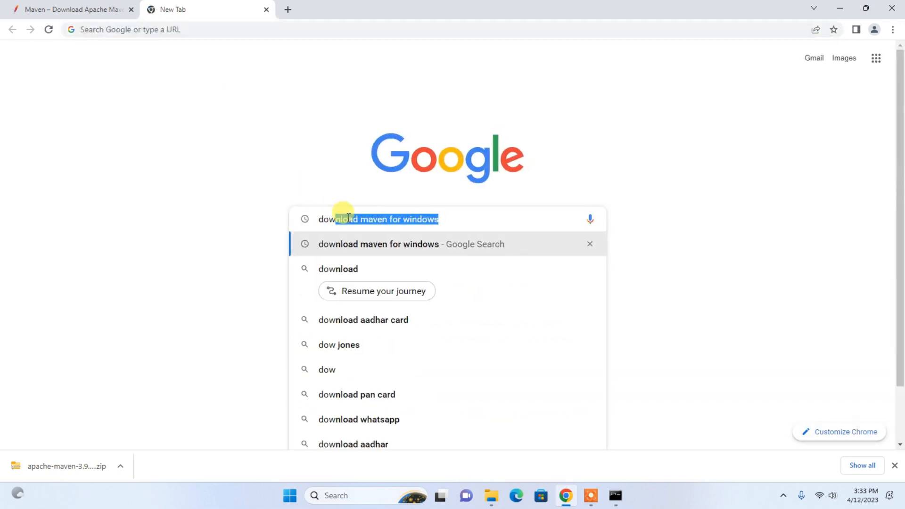
{"action": "type", "text": "nload g"}
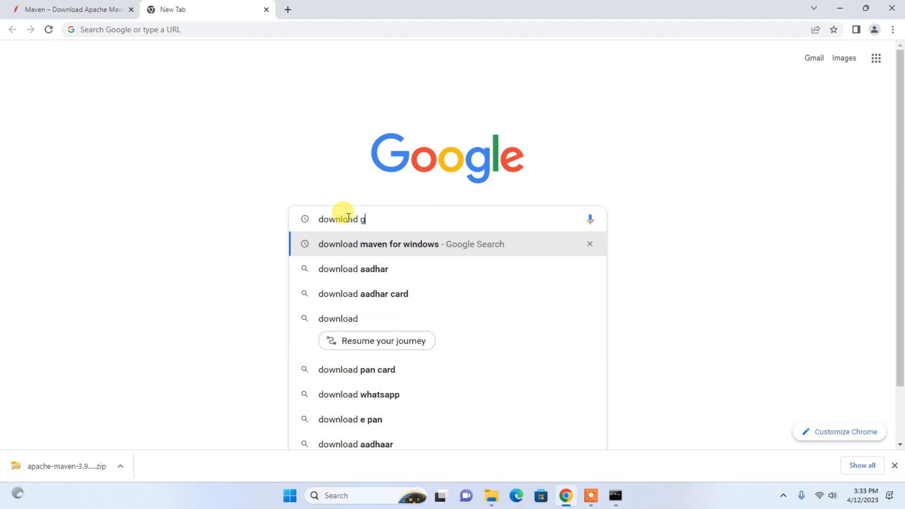
{"action": "type", "text": "it"}
{"action": "key", "text": "Return"}
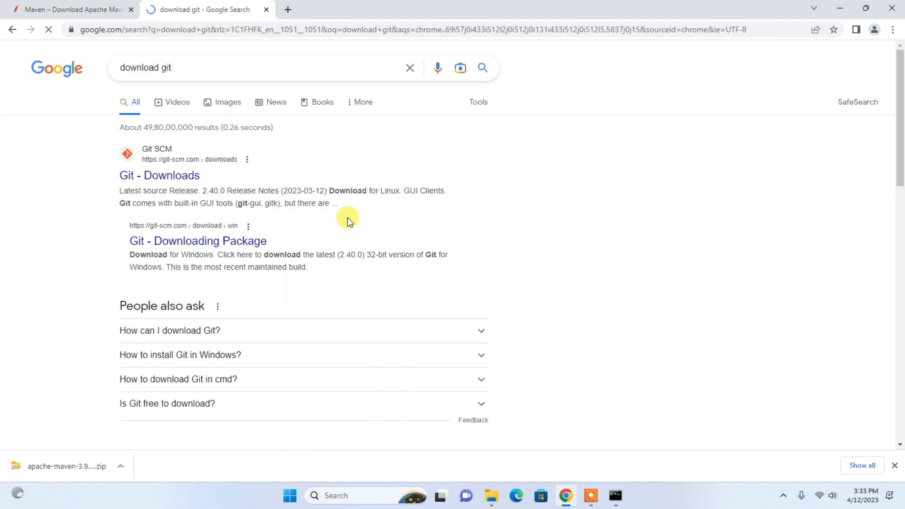
Open the Git - Downloads result in a new tab and download the latest 64-bit Git for Windows installer.
{"action": "right_click", "coordinate": [156, 180]}
{"action": "left_click", "coordinate": [176, 186]}
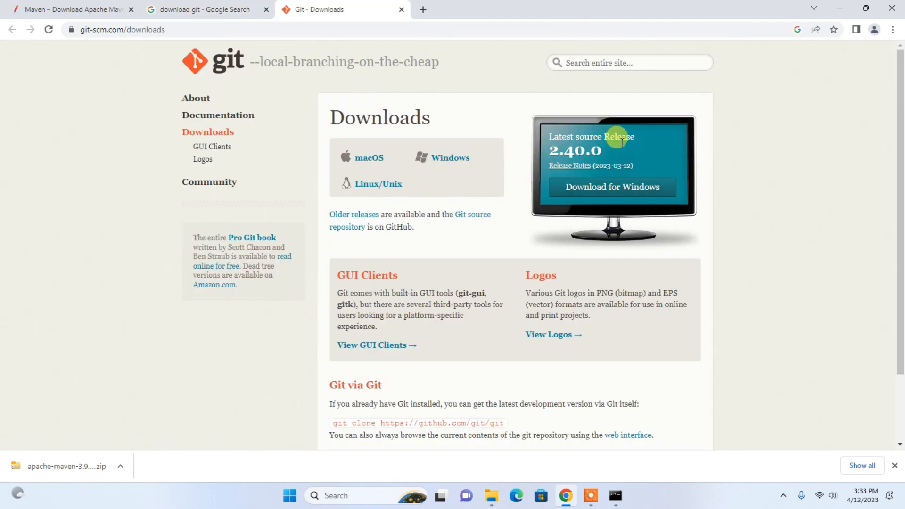
{"action": "left_click", "coordinate": [595, 188]}
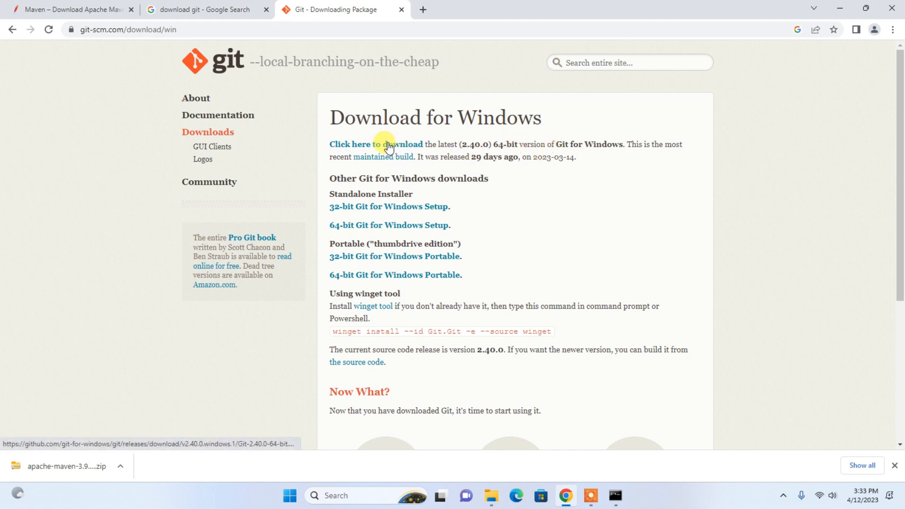
{"action": "left_click", "coordinate": [368, 149]}
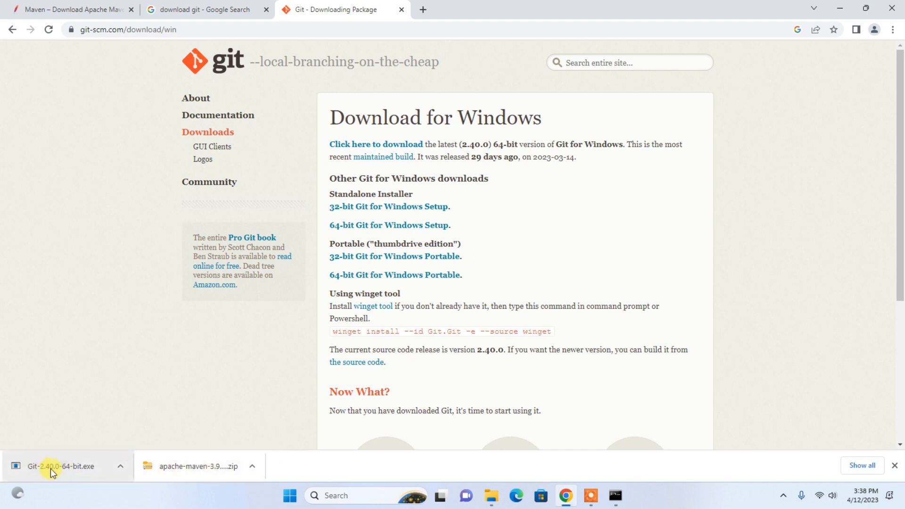
Launch Git-2.40.0-64-bit.exe, proceed past the licence, and keep the C:\Program Files\Git destination, default components and Git Start Menu folder.
{"action": "left_click", "coordinate": [68, 471]}
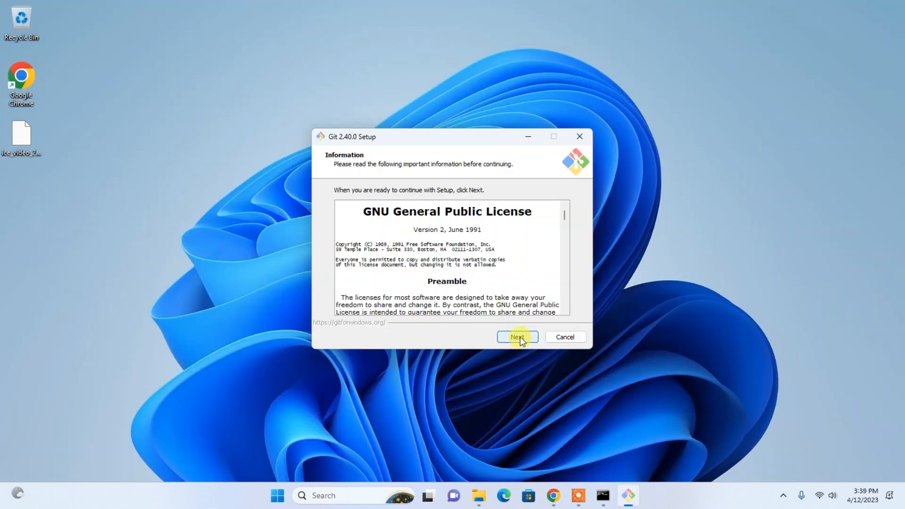
{"action": "left_click", "coordinate": [517, 336]}
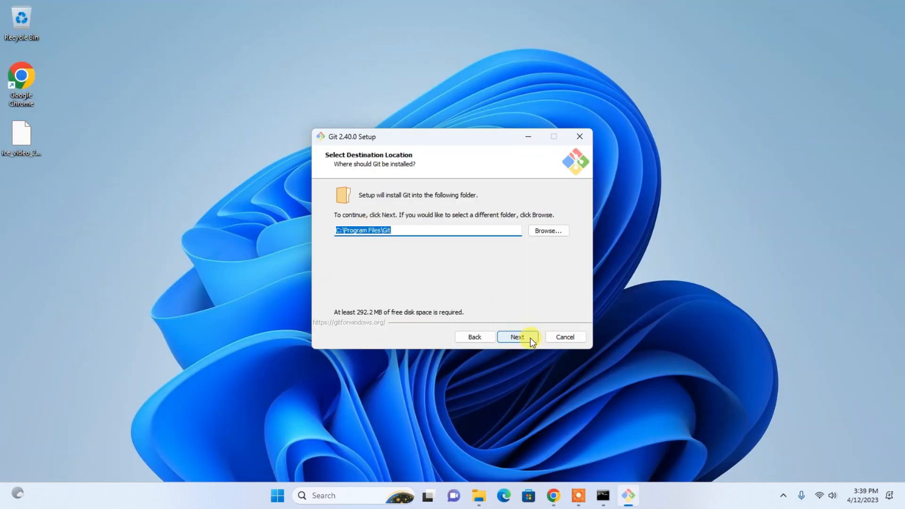
{"action": "left_click", "coordinate": [530, 338]}
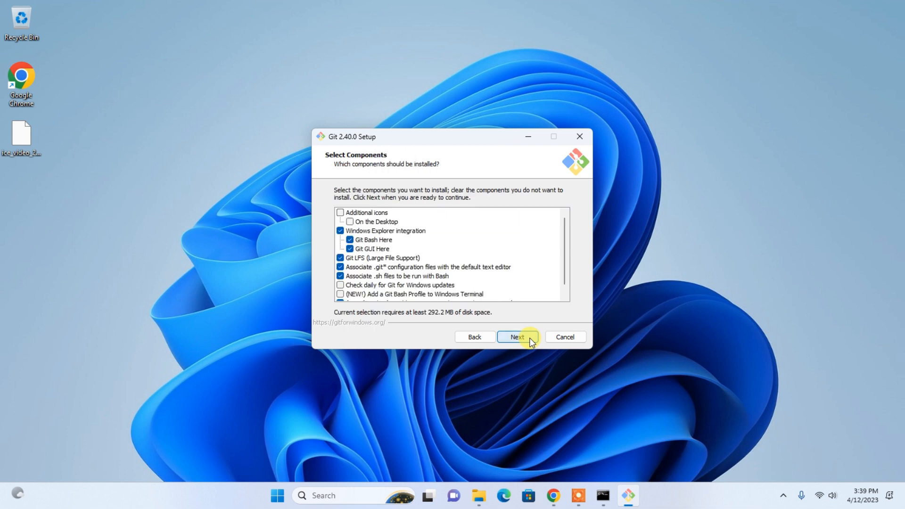
{"action": "left_click", "coordinate": [530, 338]}
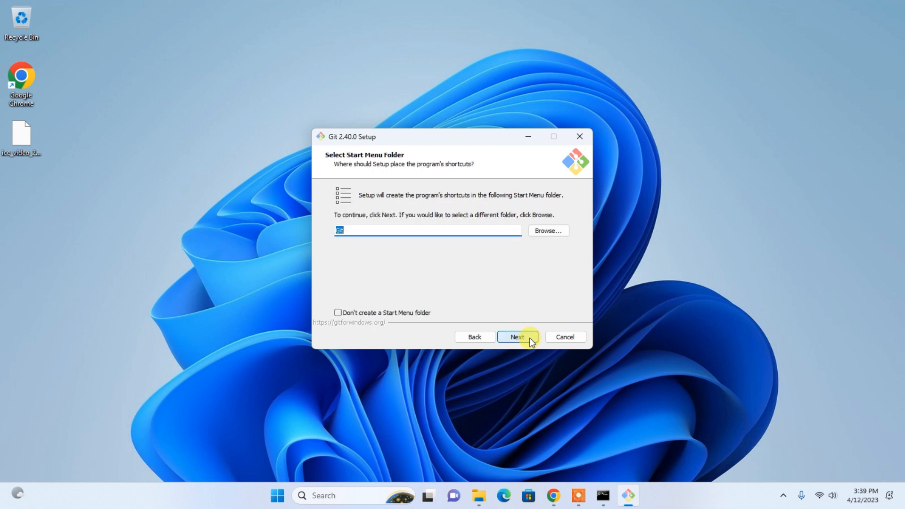
{"action": "left_click", "coordinate": [530, 339]}
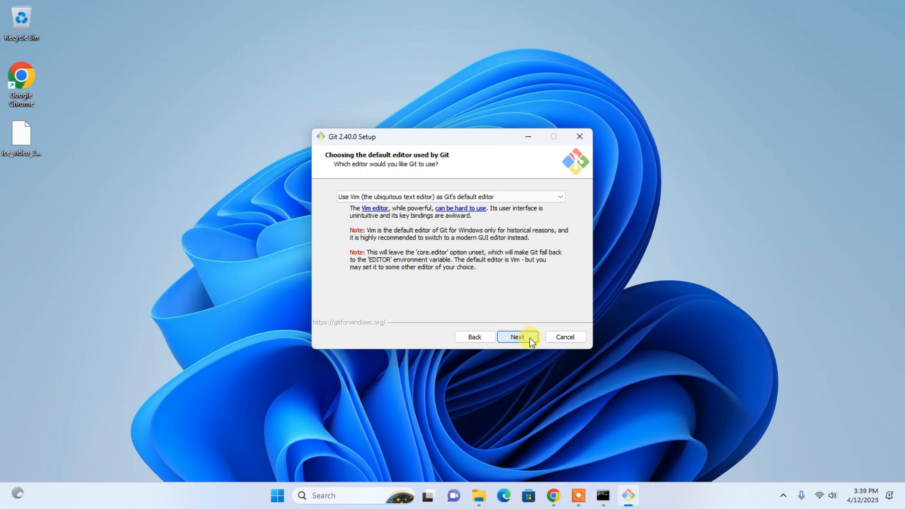
Keep the setup defaults of Vim as editor, Git-decided initial branch name, recommended command-line PATH option, bundled OpenSSH and HTTPS transport.
{"action": "left_click", "coordinate": [530, 338]}
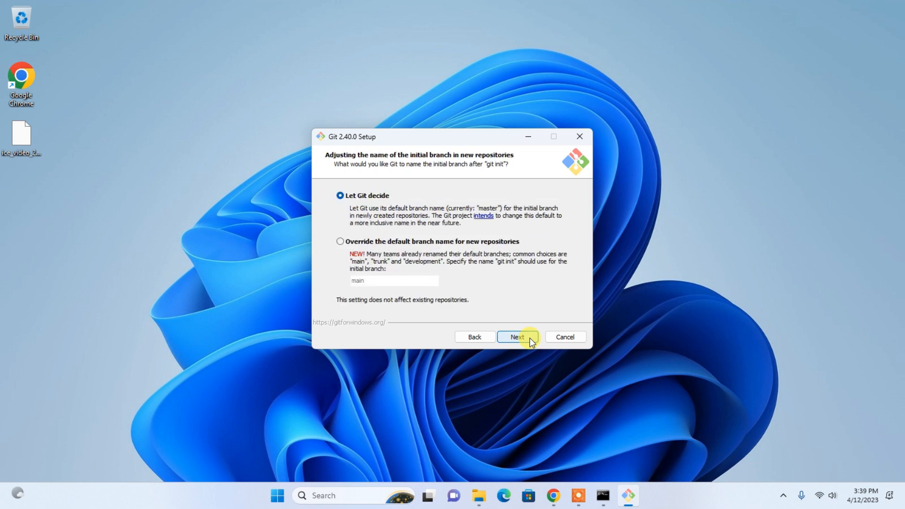
{"action": "left_click", "coordinate": [530, 338]}
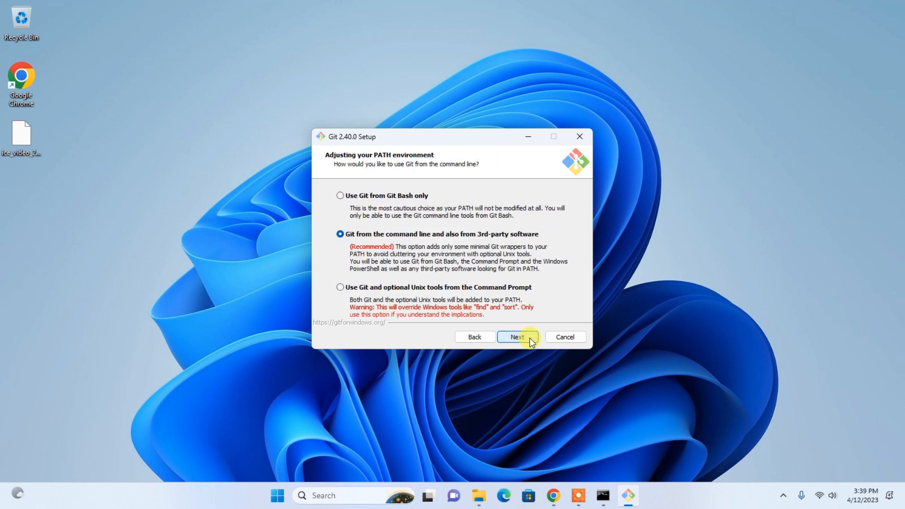
{"action": "left_click", "coordinate": [530, 339]}
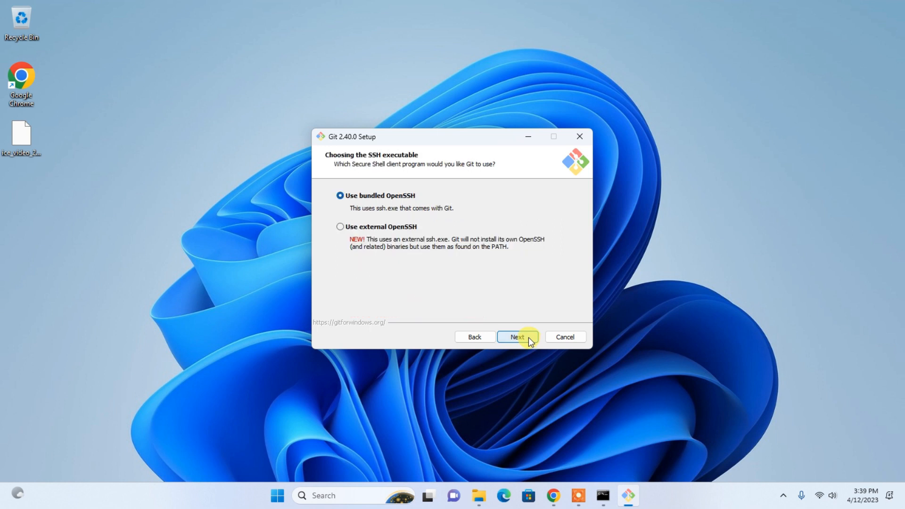
{"action": "left_click", "coordinate": [530, 338]}
{"action": "left_click", "coordinate": [530, 339]}
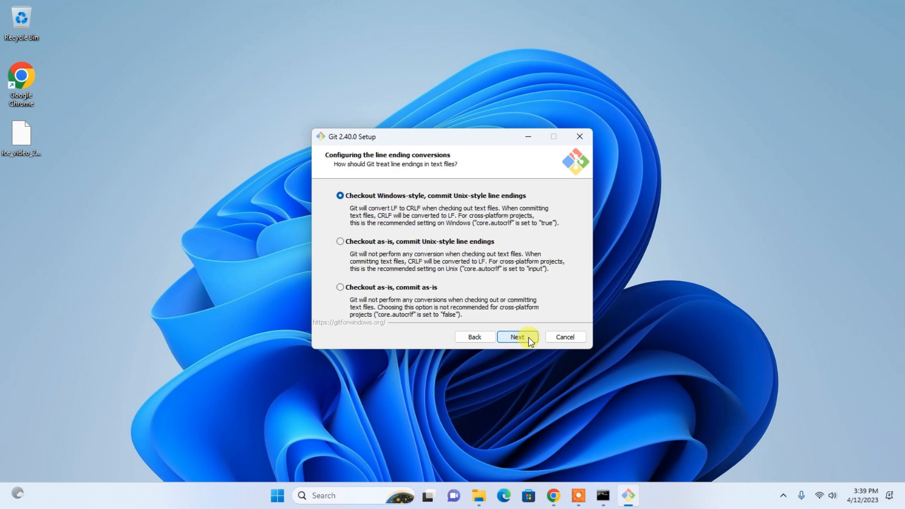
Keep Windows-style checkout line endings, default git pull behaviour and file system caching, then install Git and finish the setup.
{"action": "left_click", "coordinate": [529, 338]}
{"action": "left_click", "coordinate": [528, 339]}
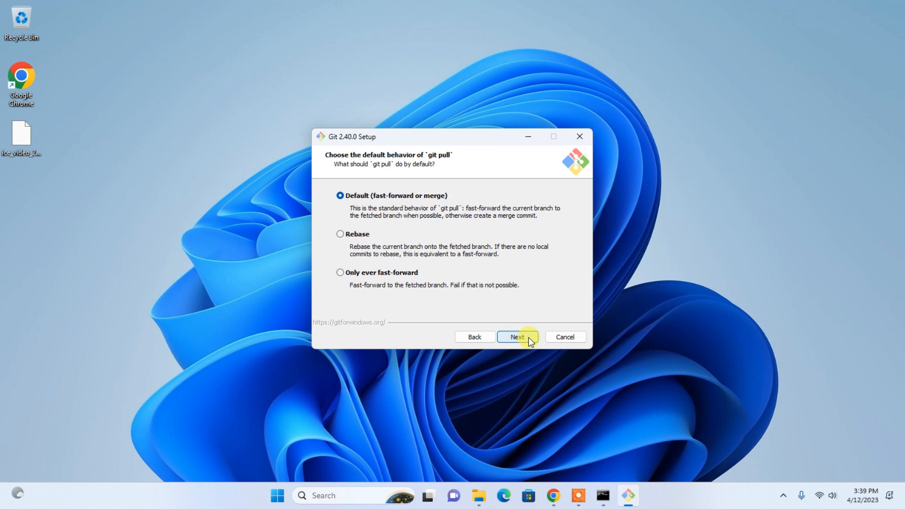
{"action": "left_click", "coordinate": [528, 338]}
{"action": "left_click", "coordinate": [528, 338]}
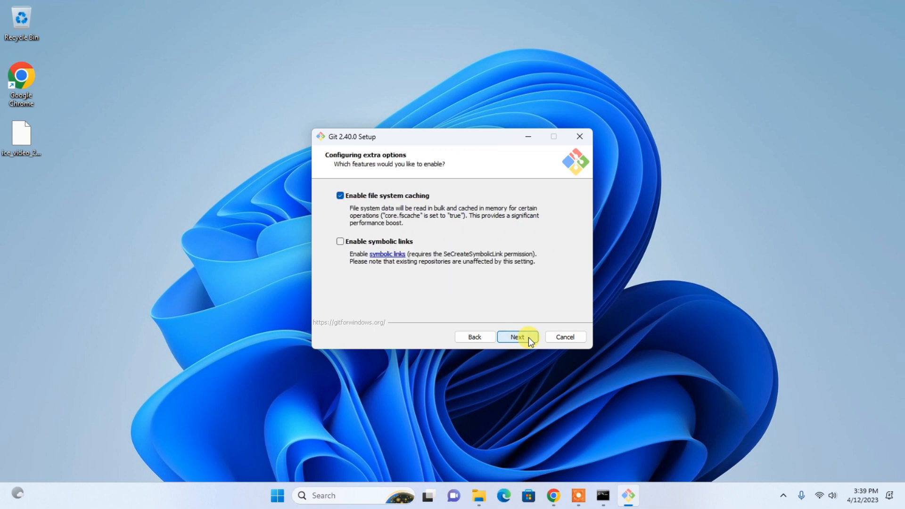
{"action": "left_click", "coordinate": [527, 338]}
{"action": "left_click", "coordinate": [528, 338]}
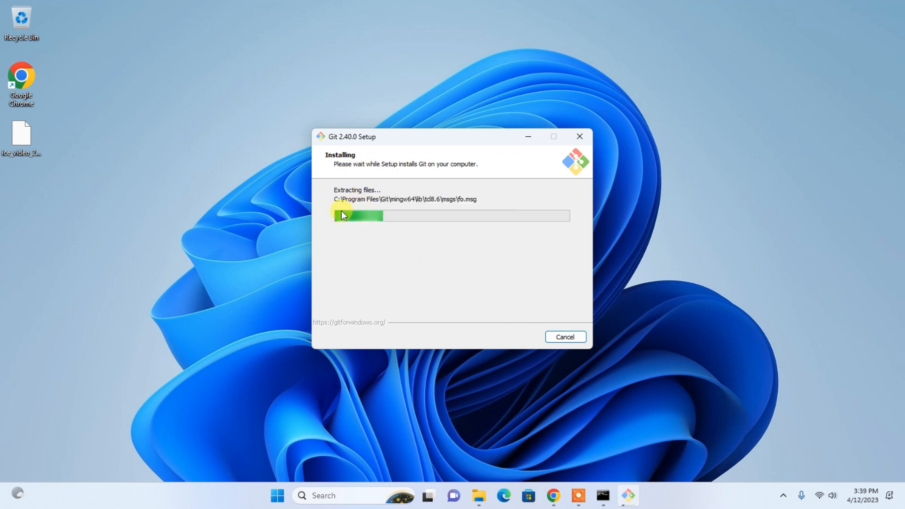
{"action": "left_click", "coordinate": [463, 241]}
{"action": "left_click", "coordinate": [517, 338]}
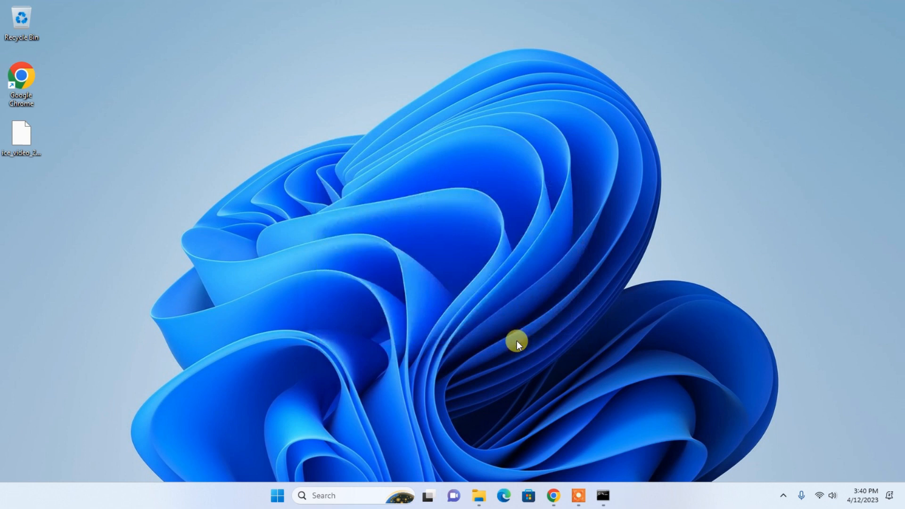